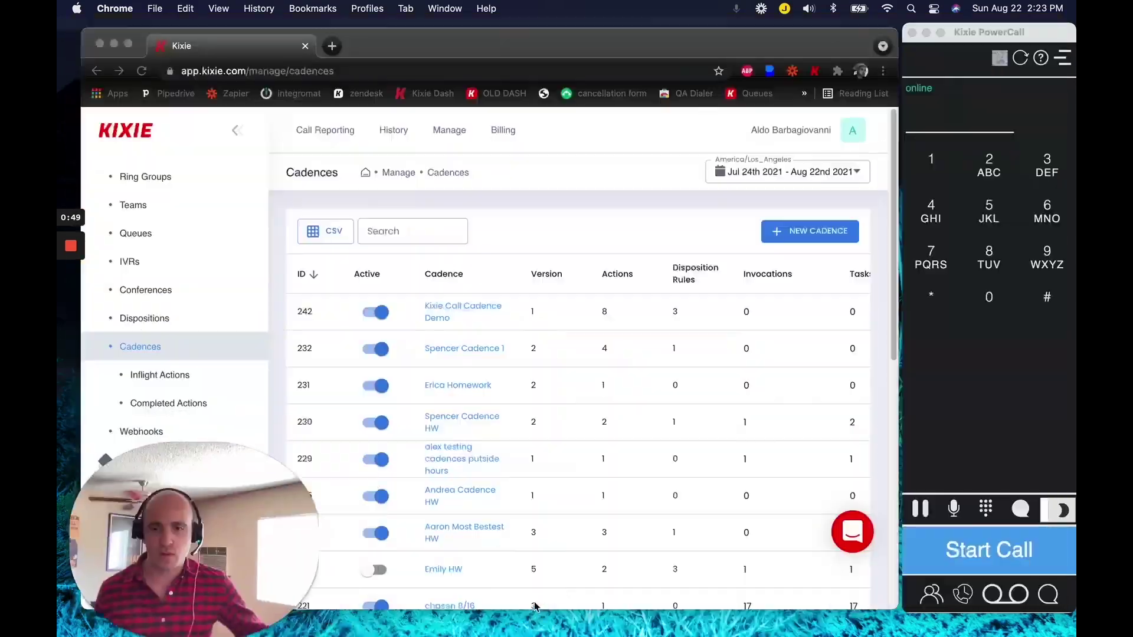
Open the Kixie Call Cadence Demo for editing from the management pages
left_click(541, 607)
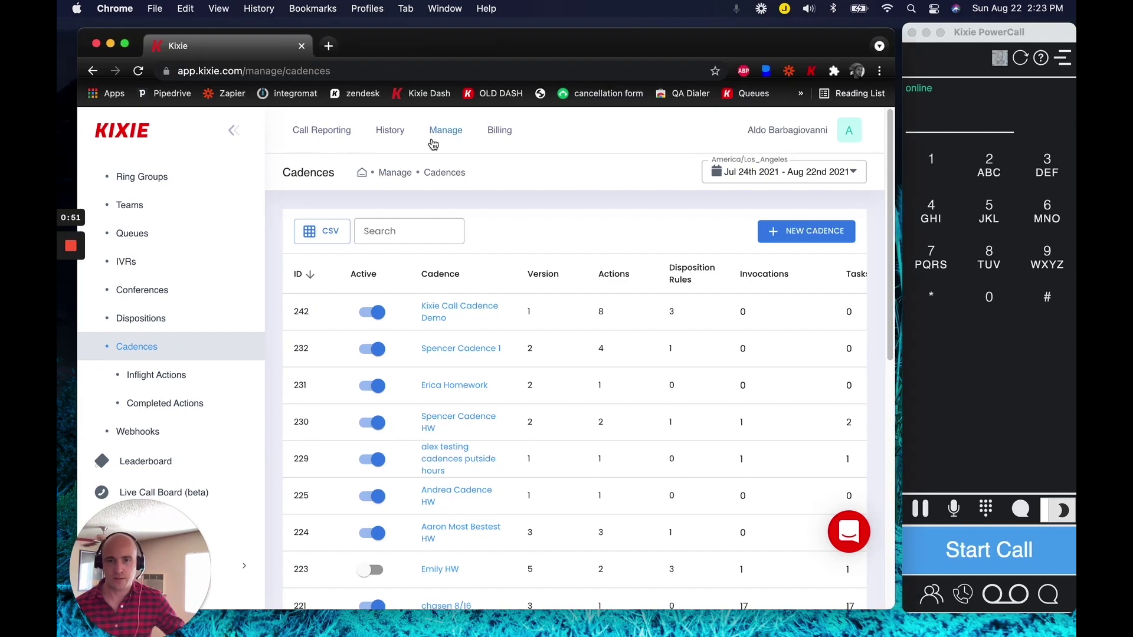
scroll(178, 257, "up", 3)
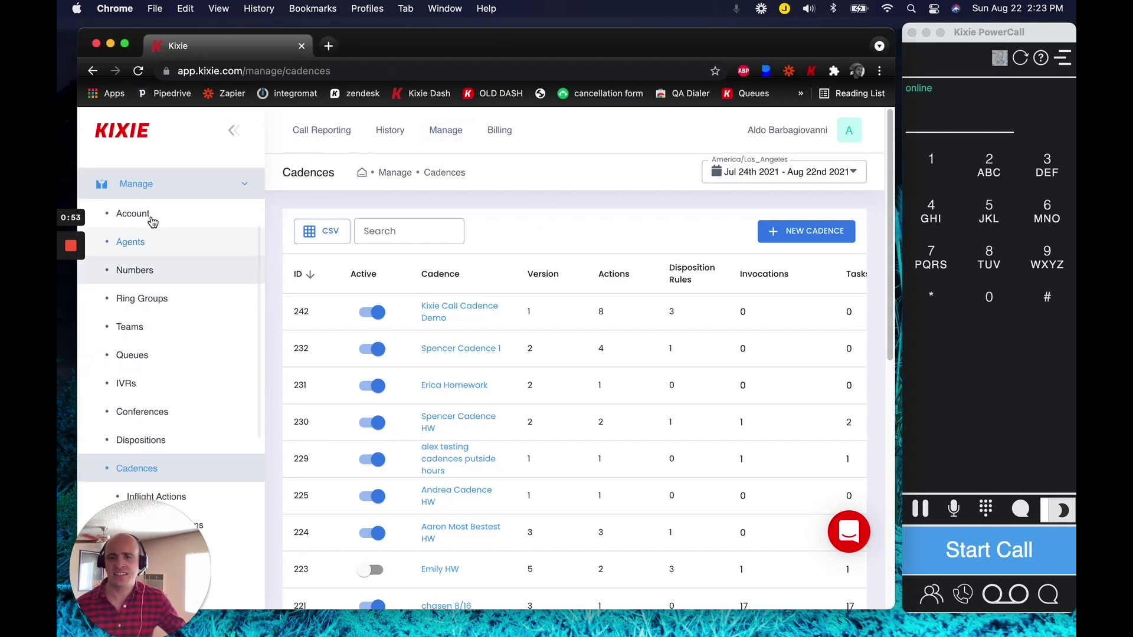
left_click(150, 184)
left_click(150, 184)
scroll(148, 253, "down", 3)
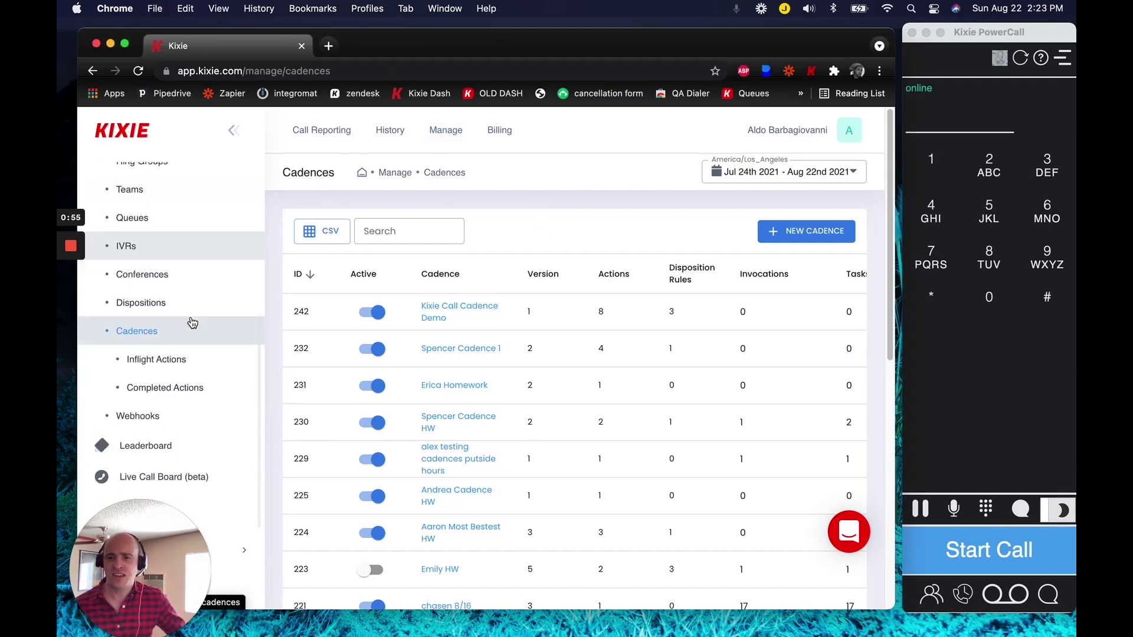
scroll(190, 321, "down", 2)
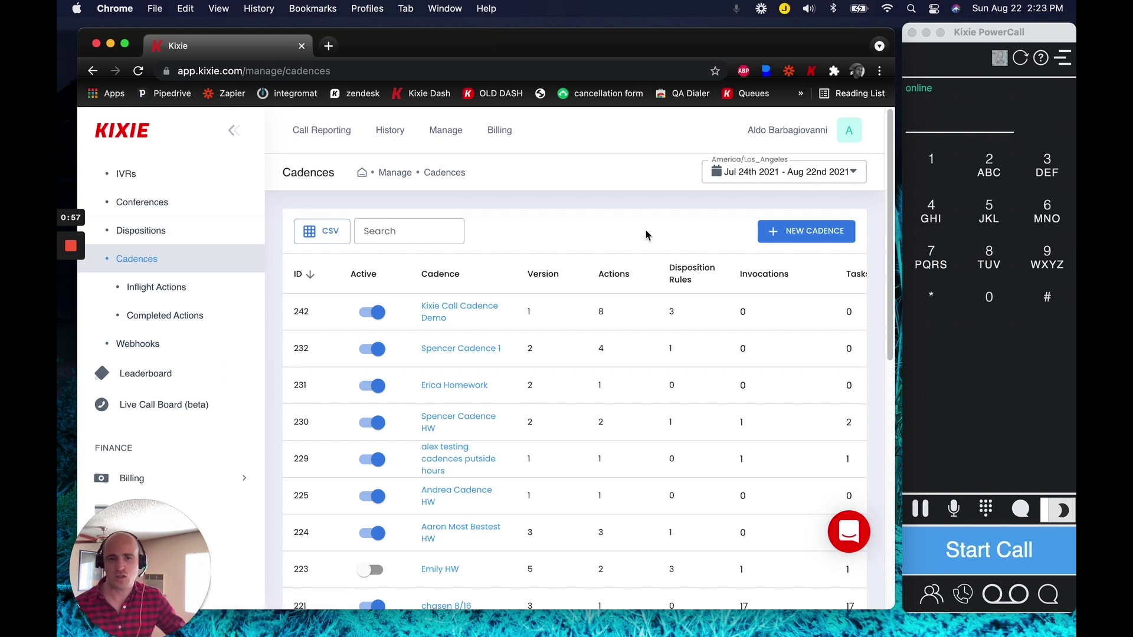
left_click(447, 311)
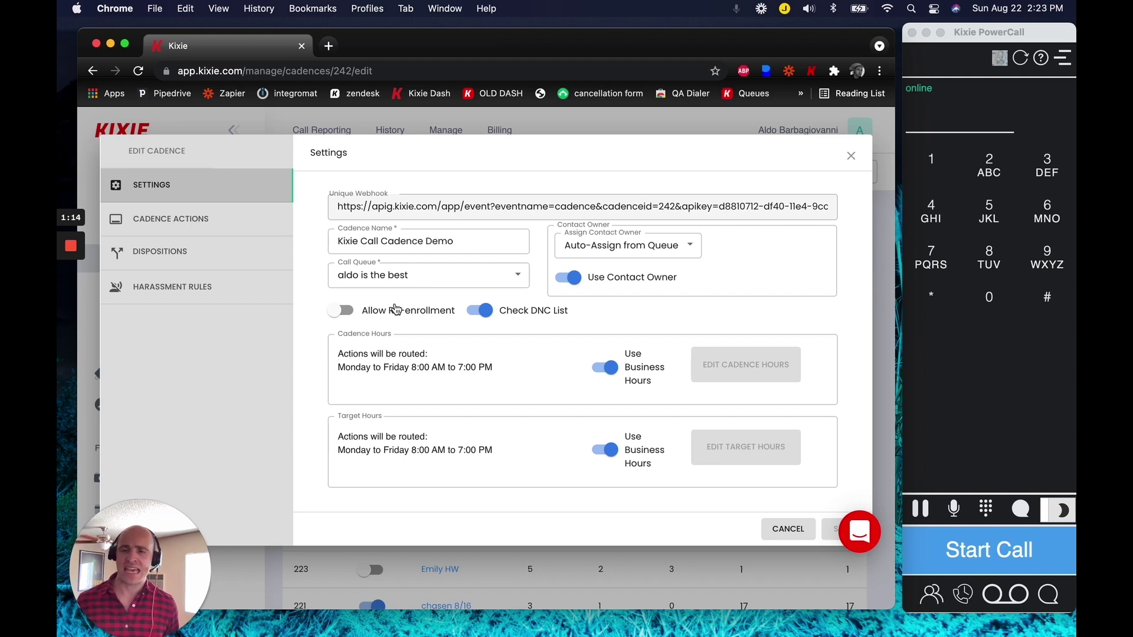
Toggle Allow Re-enrollment on and back off, then turn off Use Contact Owner
left_click(396, 309)
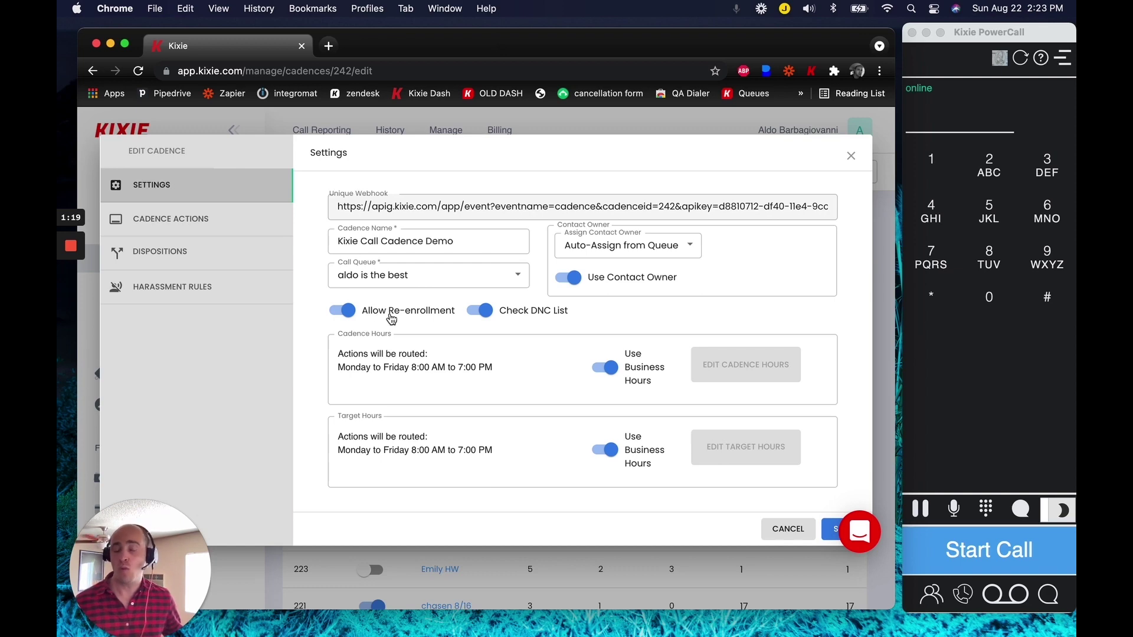
left_click(390, 317)
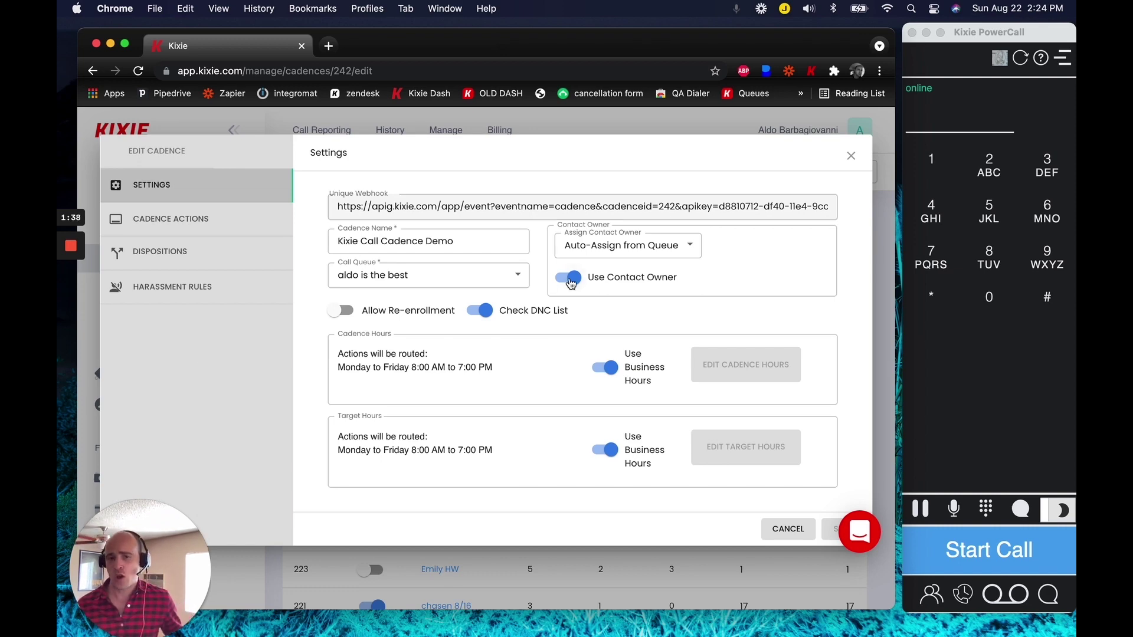
left_click(571, 280)
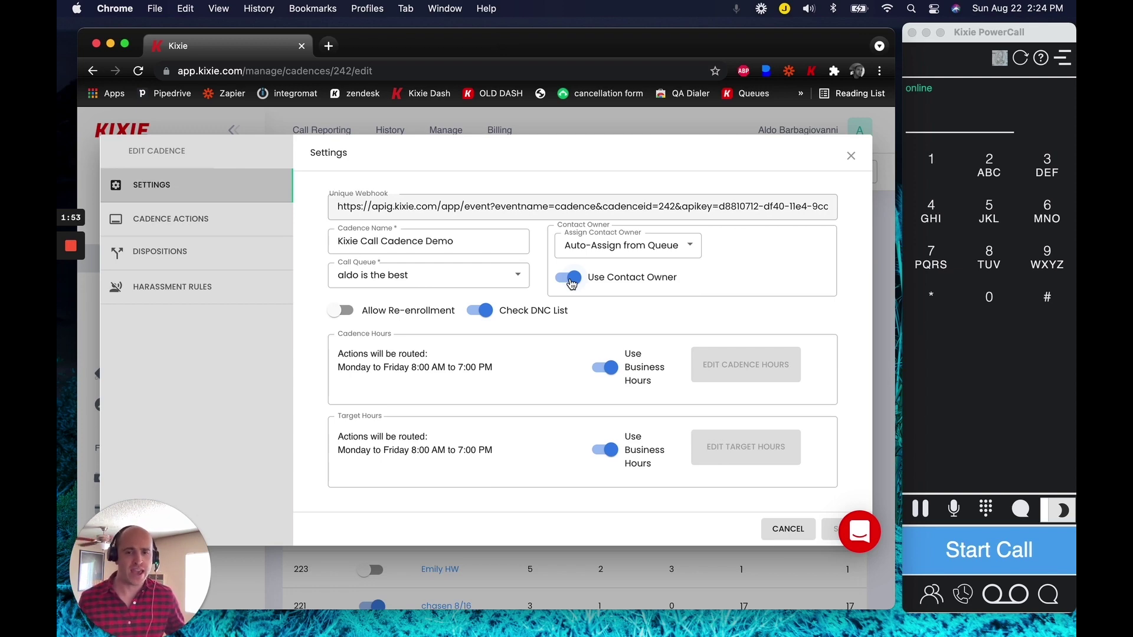
left_click(571, 280)
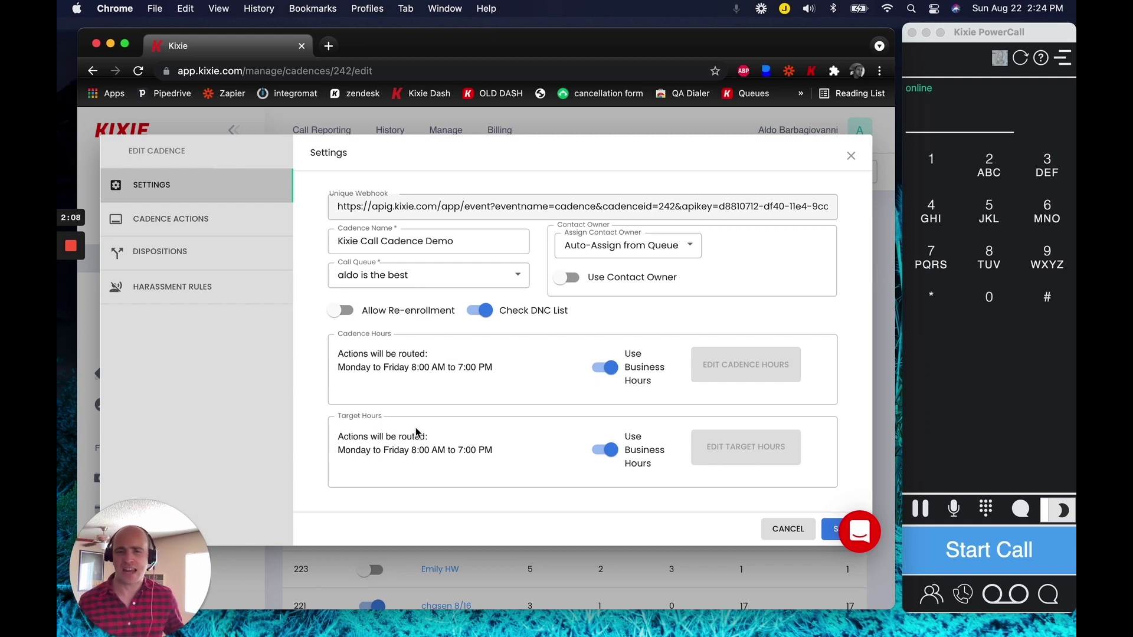
Replace business hours with cadence hours of weekdays 6:00 AM to 9:00 PM, and save
left_click(606, 370)
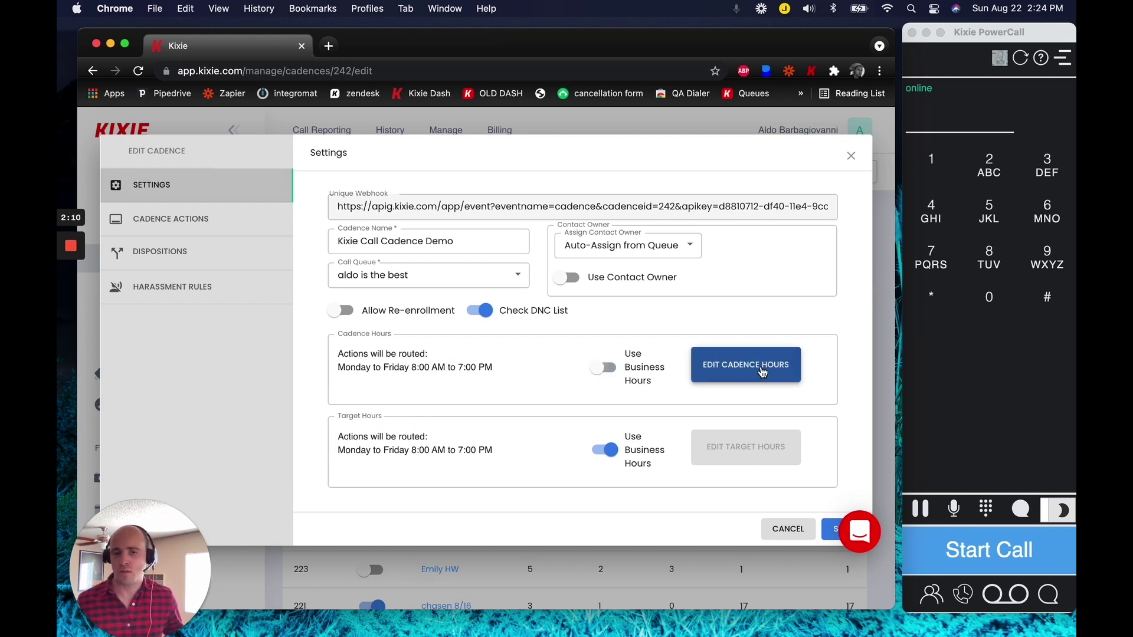
left_click(760, 372)
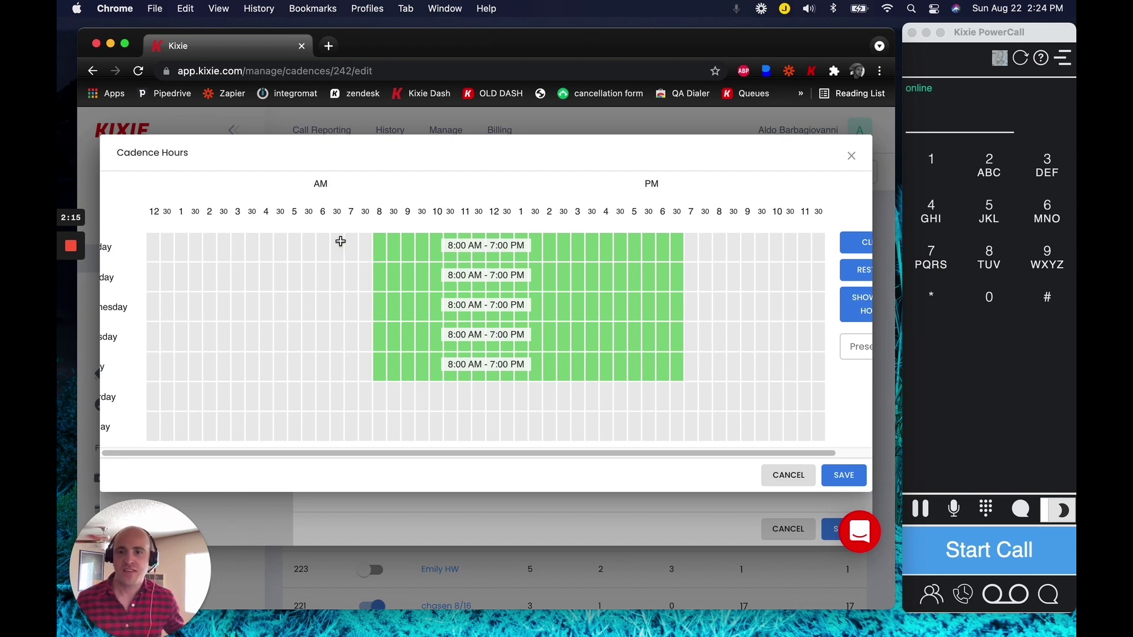
left_click_drag(324, 248, 363, 362)
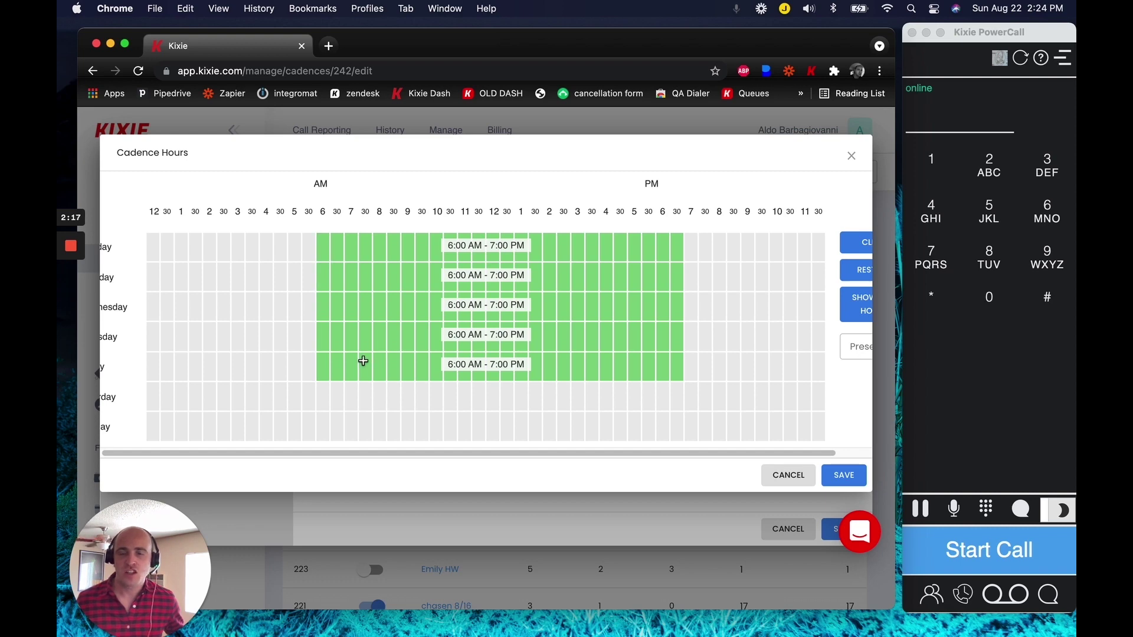
left_click_drag(691, 245, 727, 372)
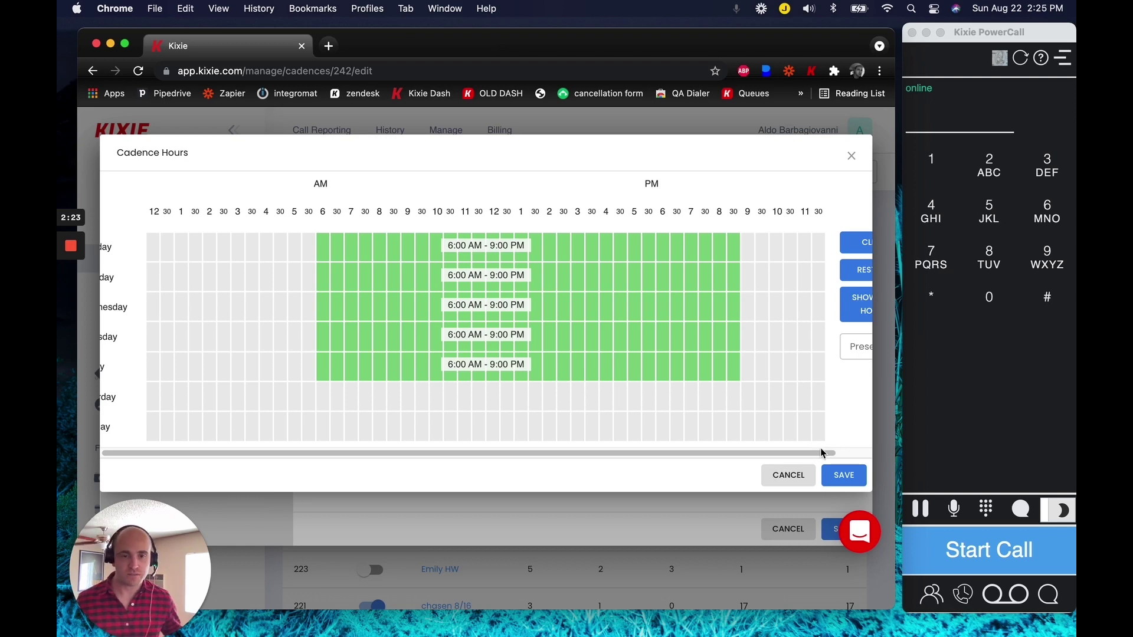
left_click(844, 475)
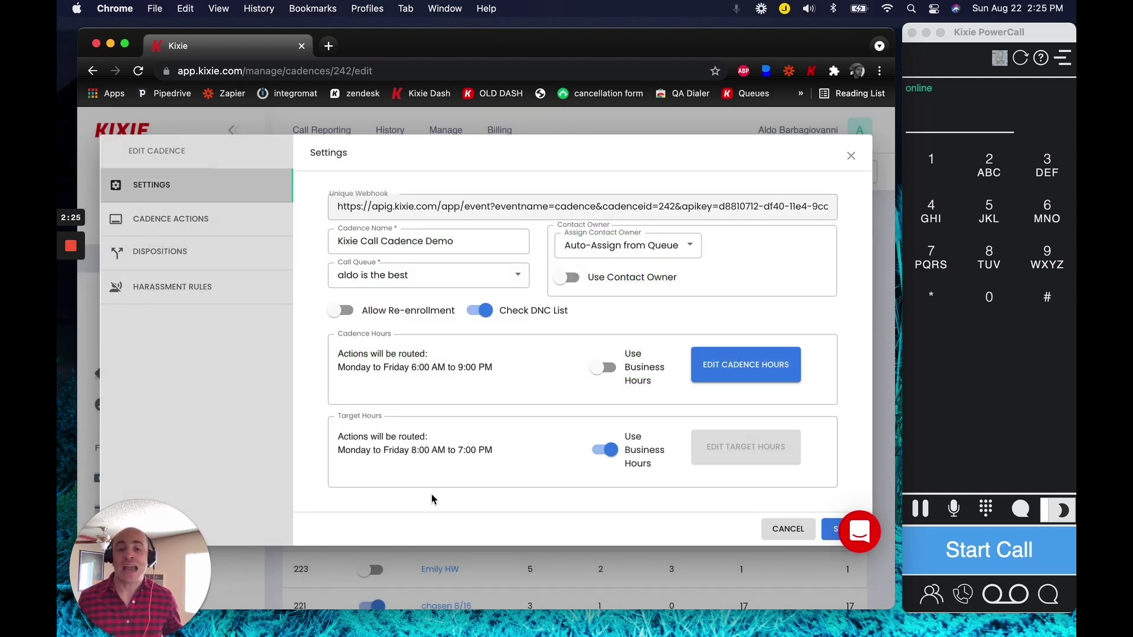
Replace business hours with target hours of weekdays 9:00 AM to 5:00 PM, and save
left_click(606, 450)
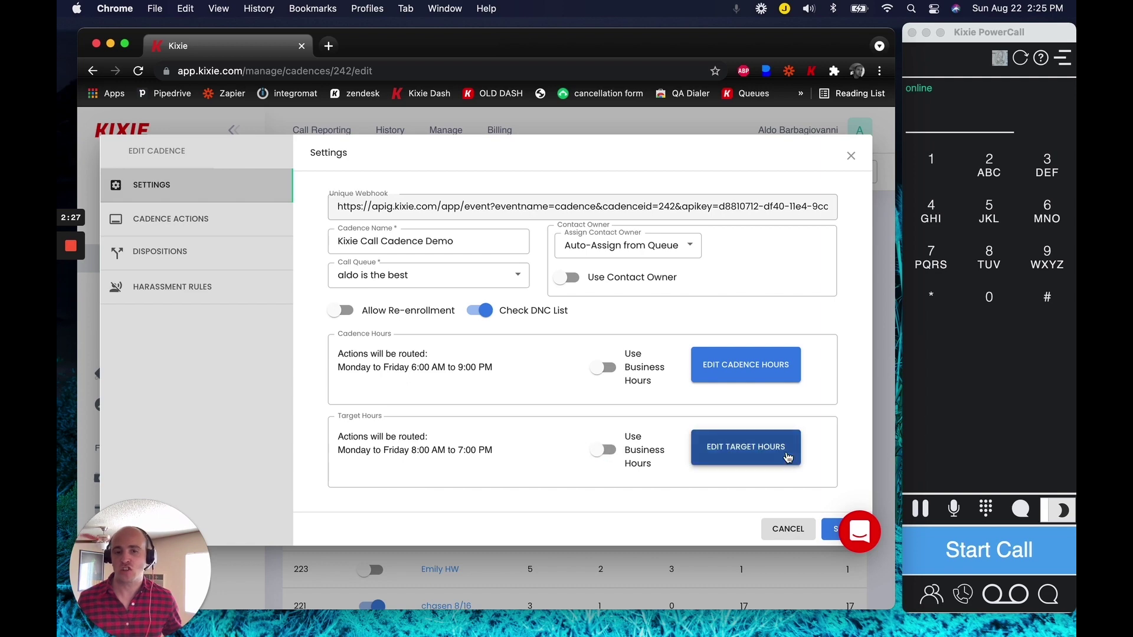
left_click(784, 458)
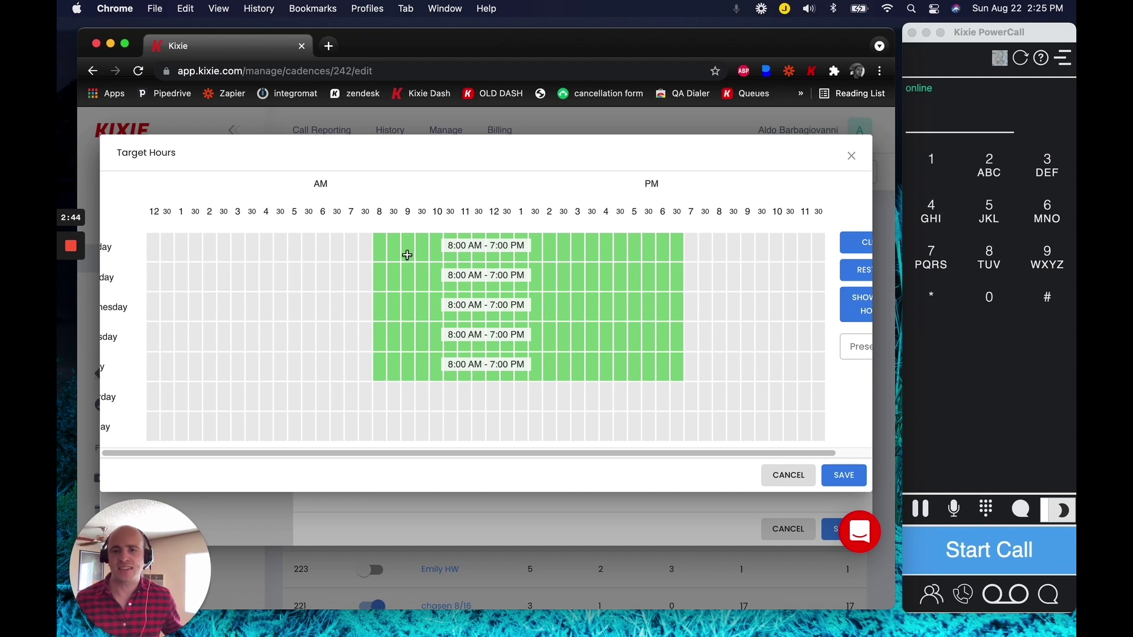
left_click_drag(394, 247, 382, 365)
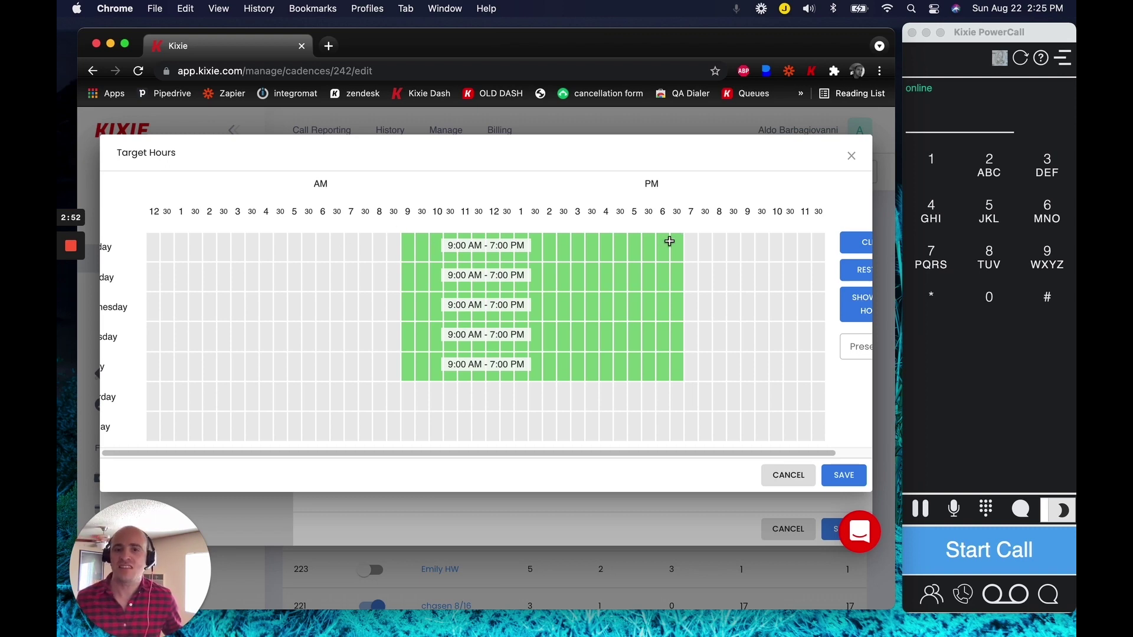
left_click_drag(676, 246, 664, 366)
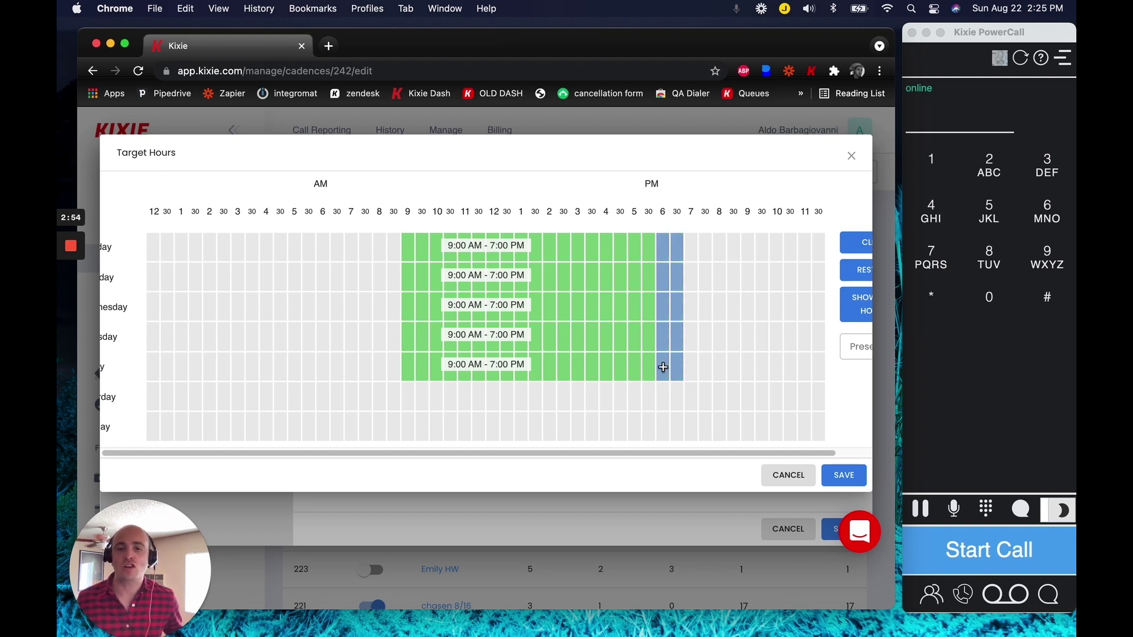
left_click_drag(663, 367, 639, 368)
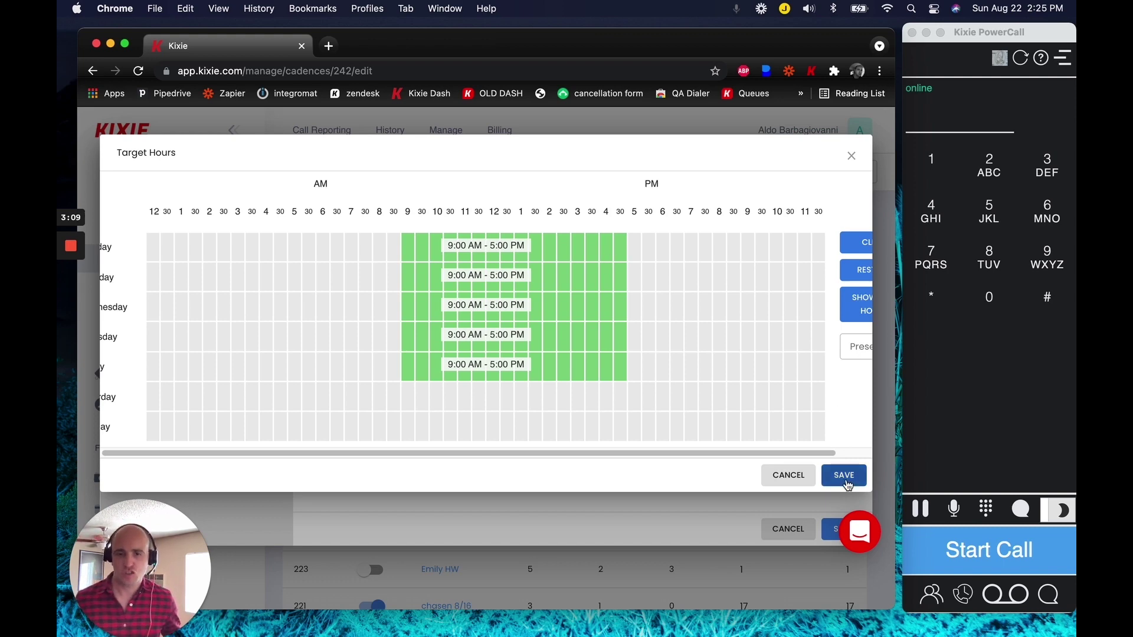
left_click(843, 478)
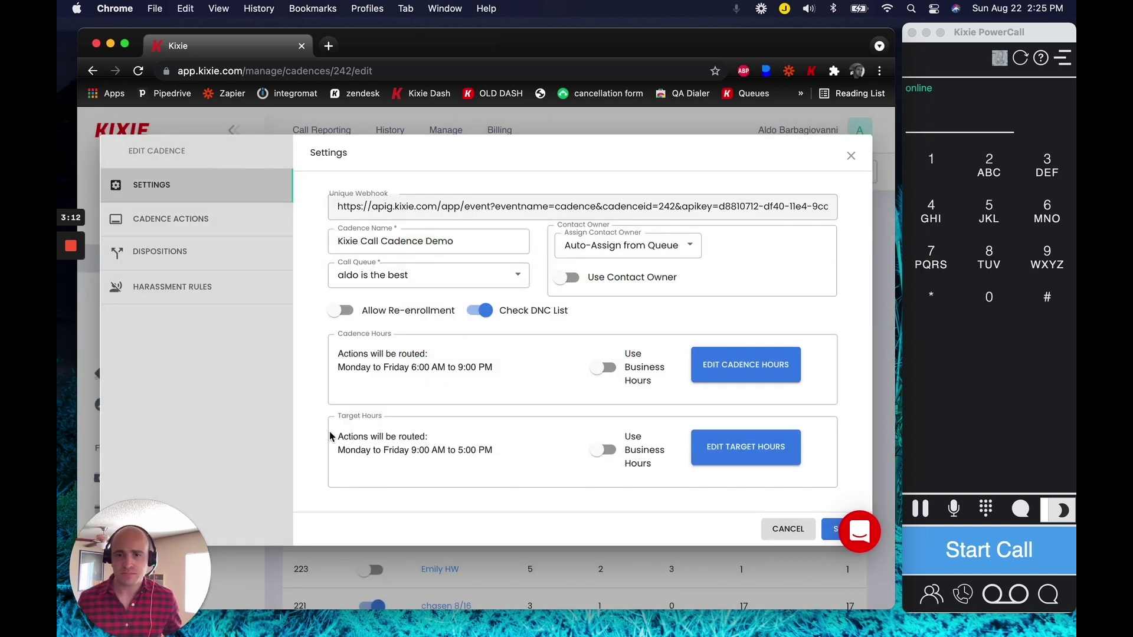
Show the Cadence Actions: immediate call, SMS after 5 minutes, call after 2 hours
left_click(218, 229)
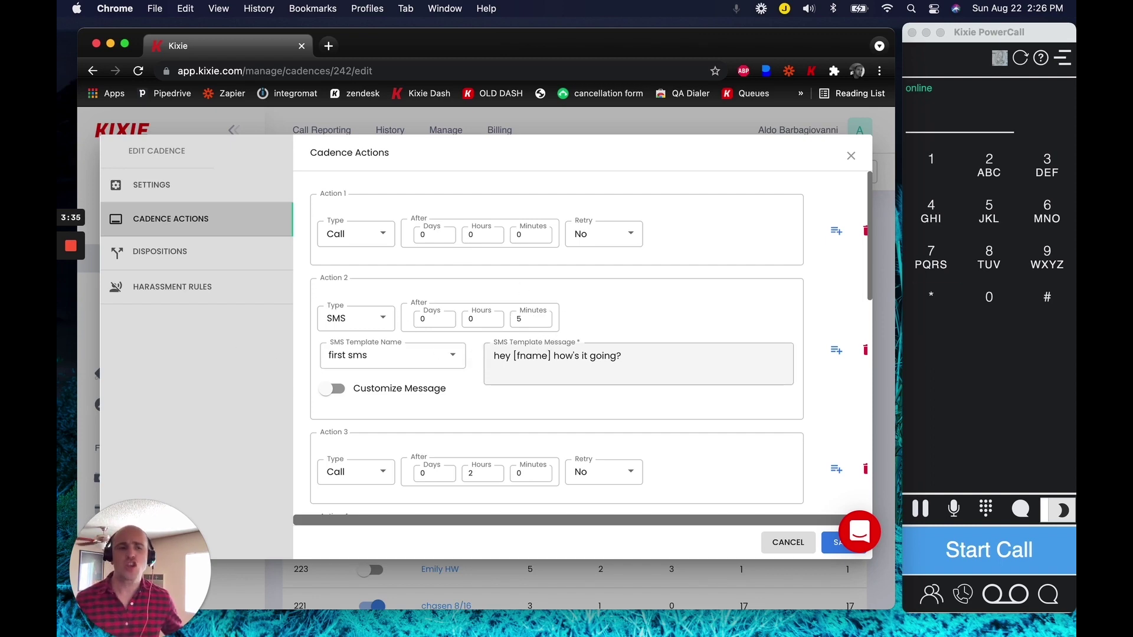
left_click(990, 36)
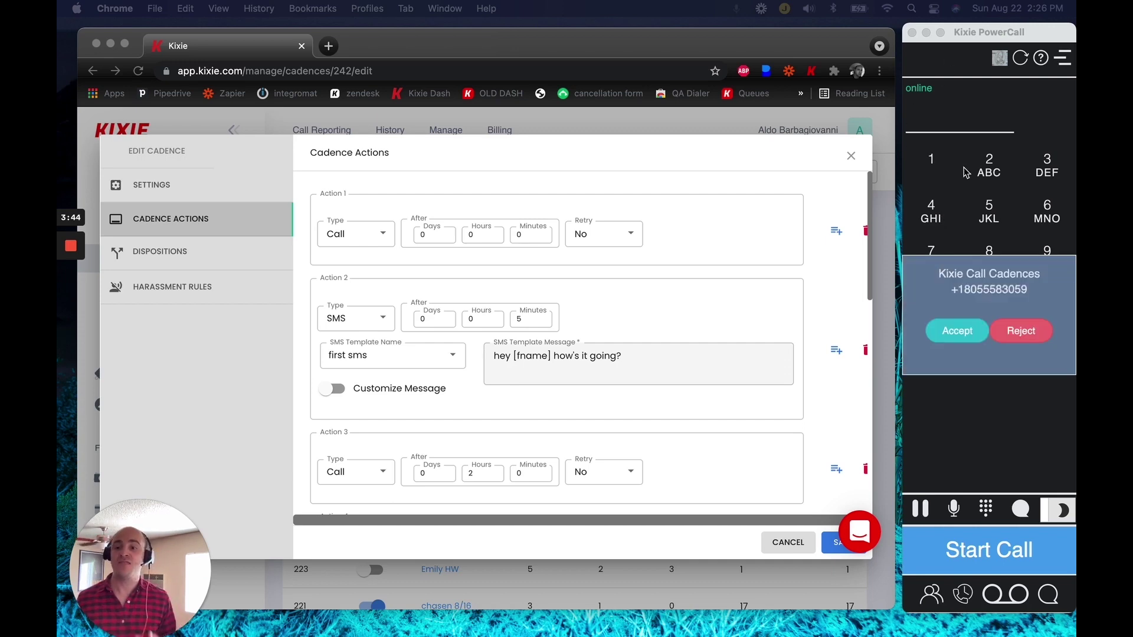
left_click(1024, 333)
left_click_drag(1038, 274, 940, 275)
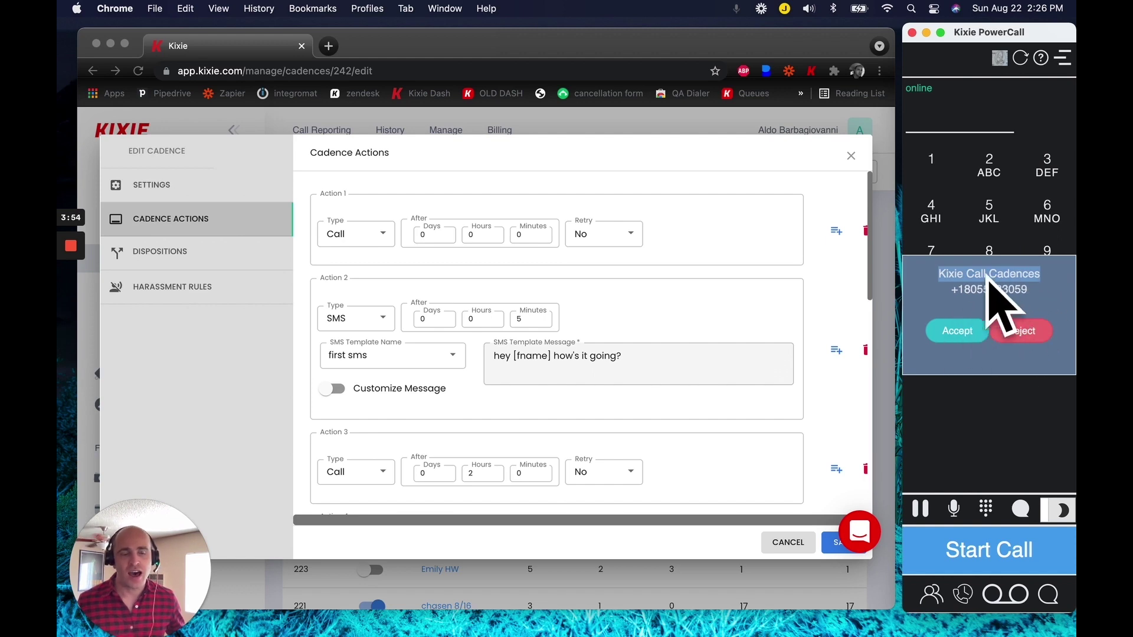
left_click(984, 279)
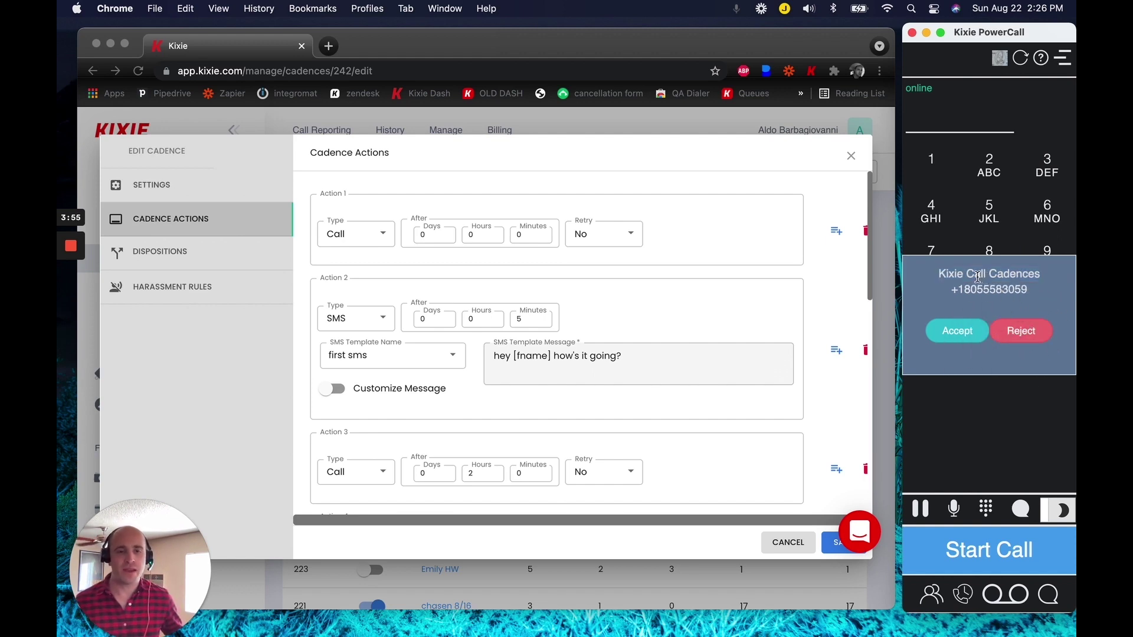
left_click(968, 334)
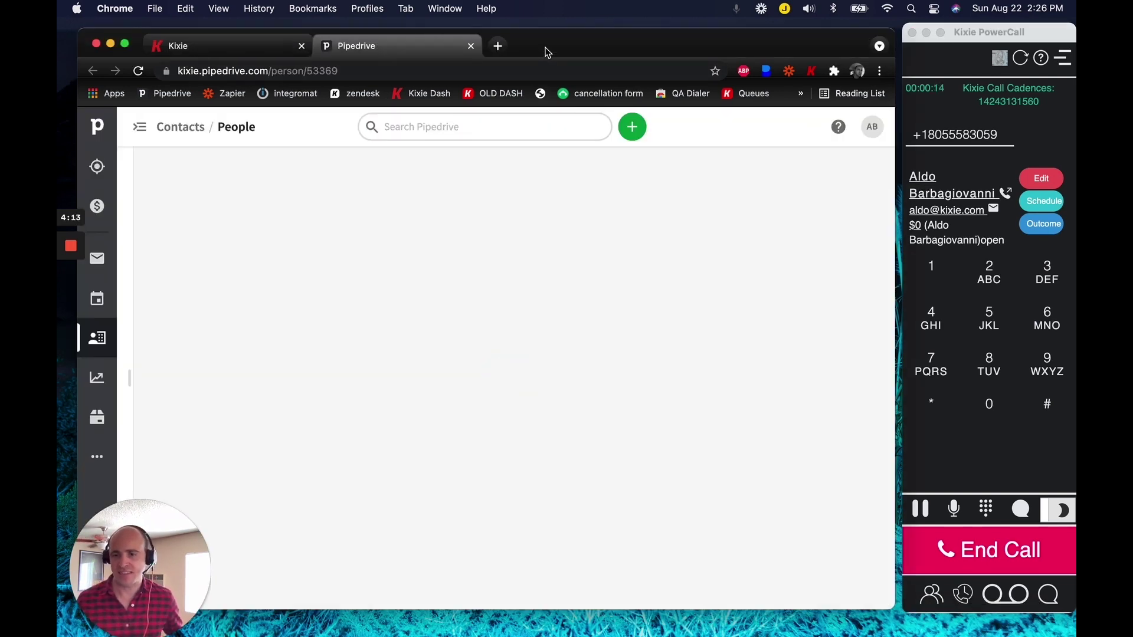
left_click(266, 50)
left_click(1047, 122)
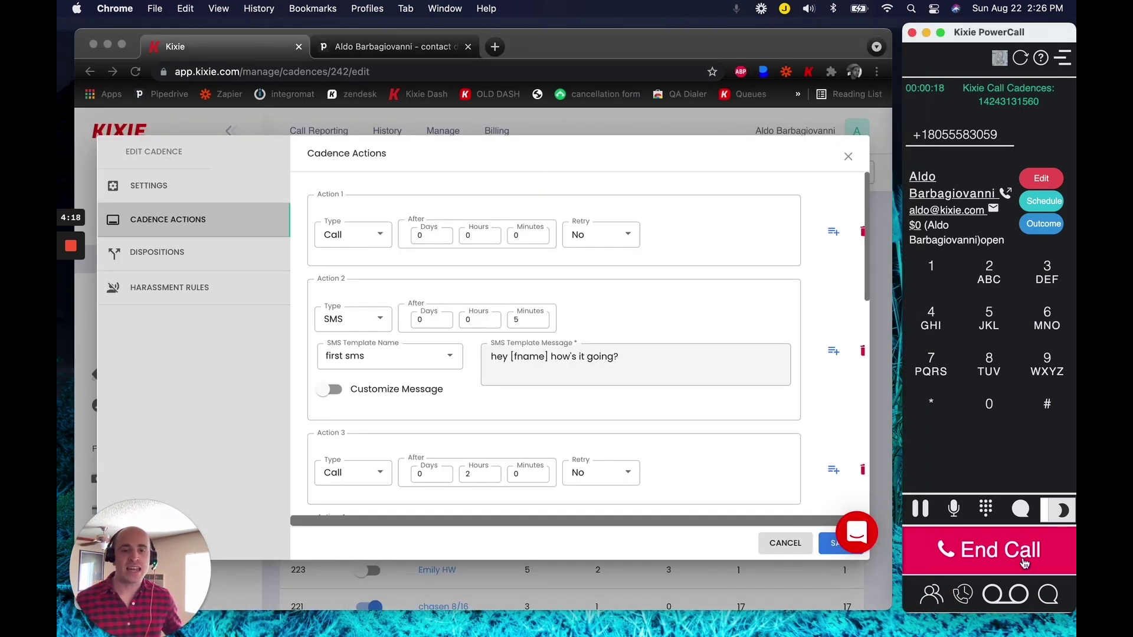
left_click(1024, 561)
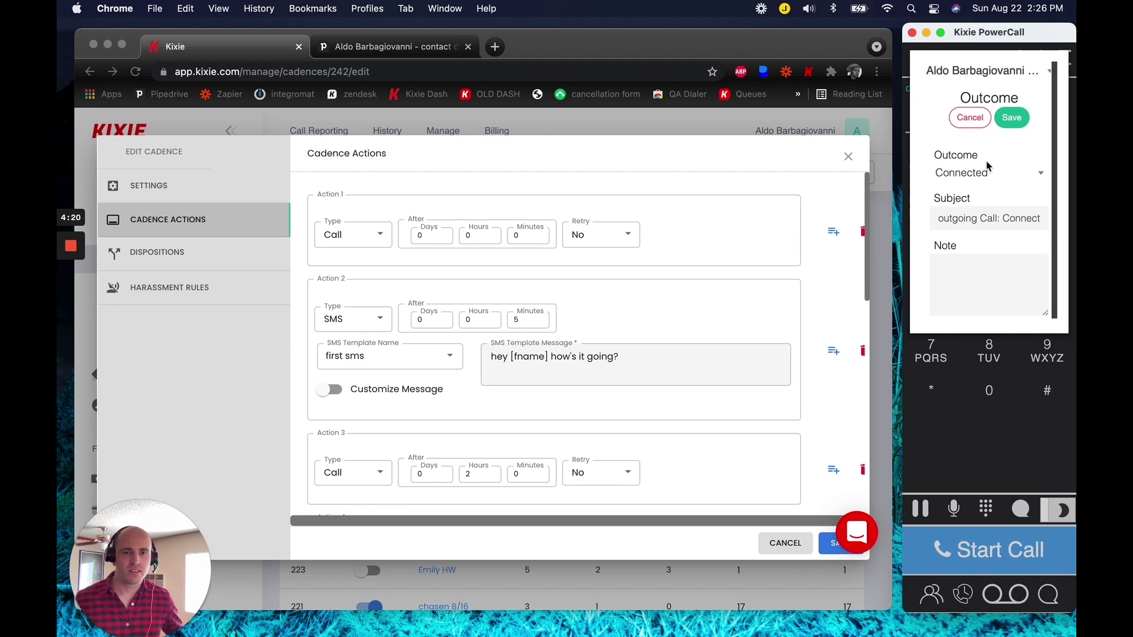
left_click(983, 174)
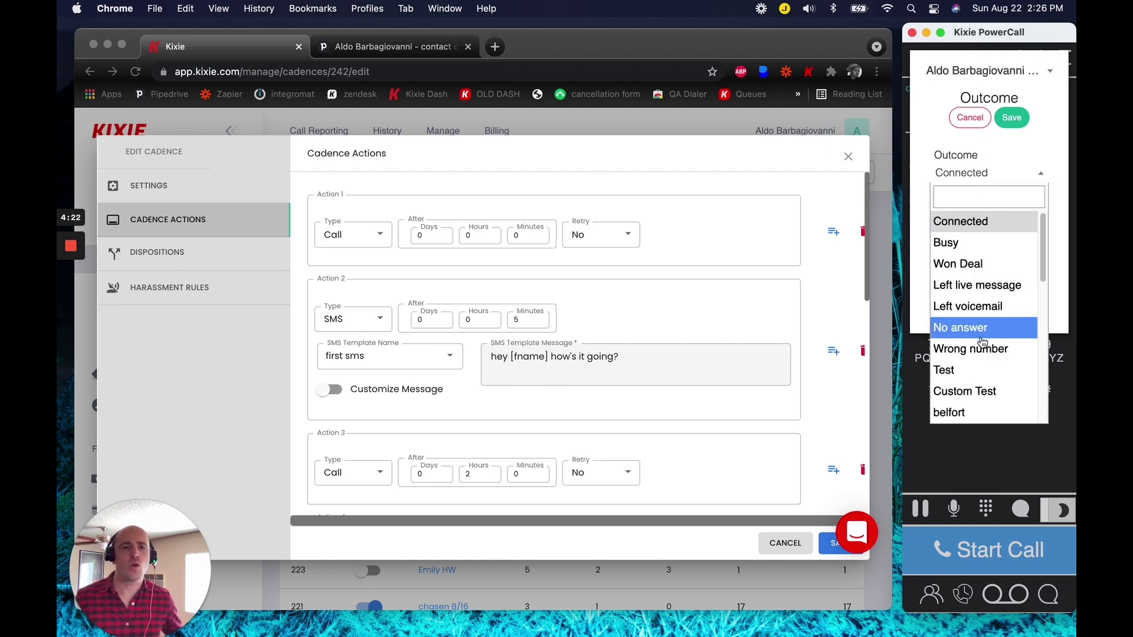
left_click(956, 328)
left_click(959, 263)
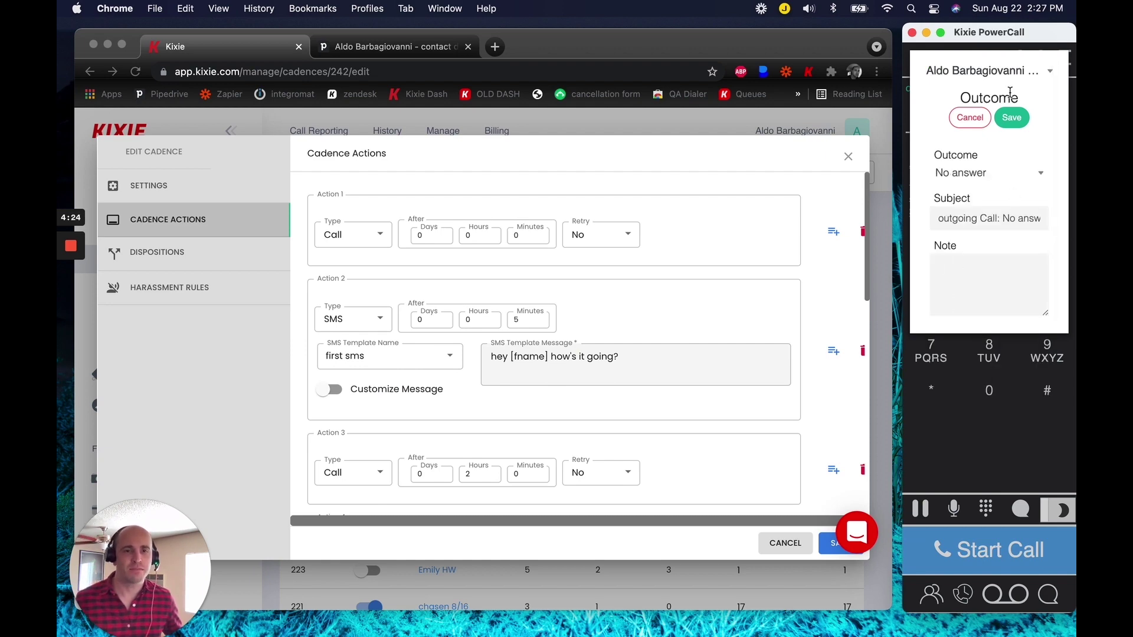
type("test test")
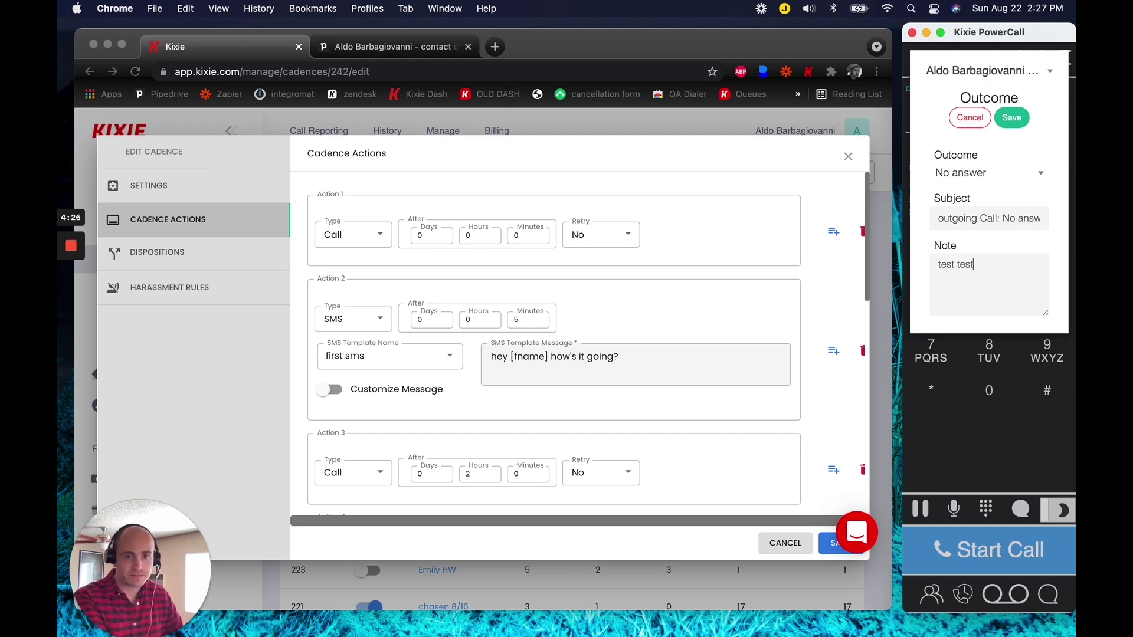
left_click(1013, 120)
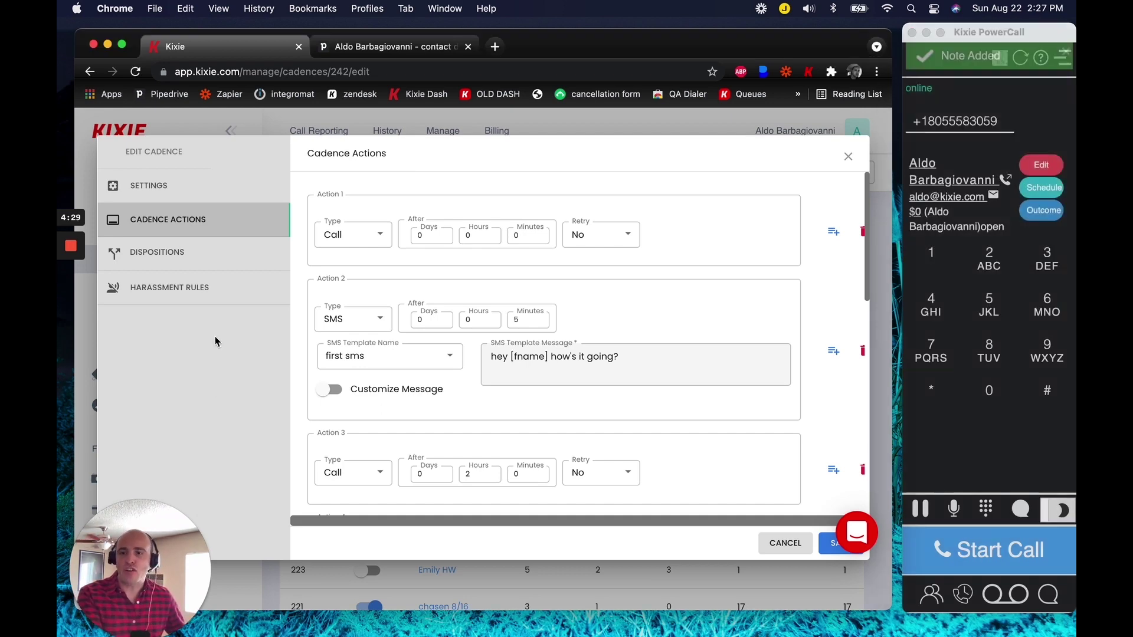
Set disposition Rule 1 (Wrong number) to Forward To Cadence with Andrea Cadence HW
left_click(179, 258)
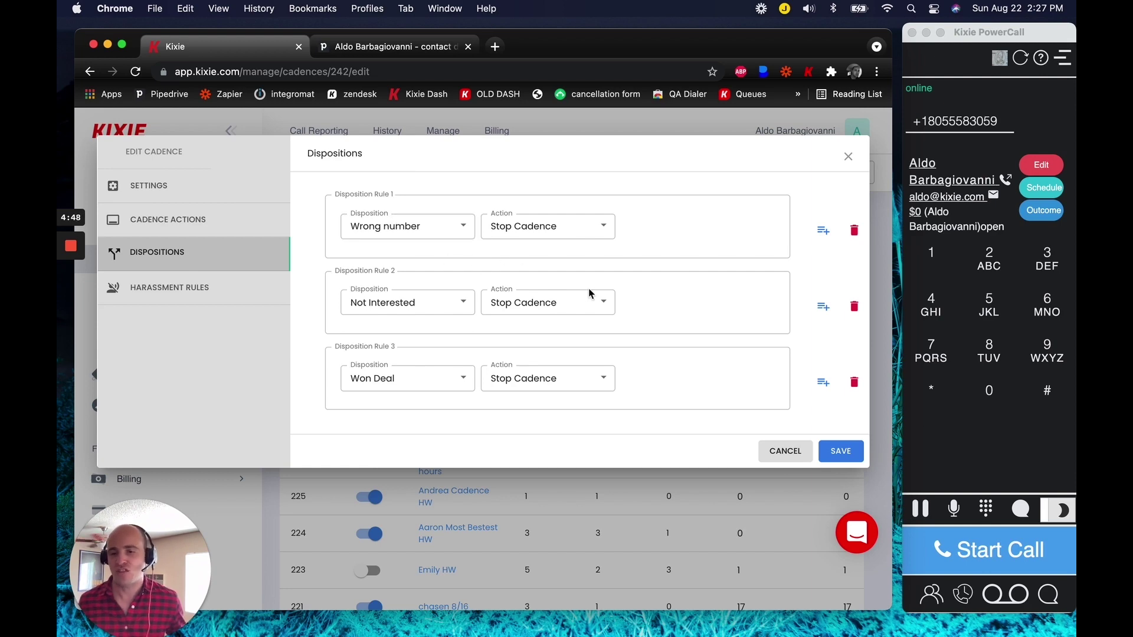
left_click(565, 229)
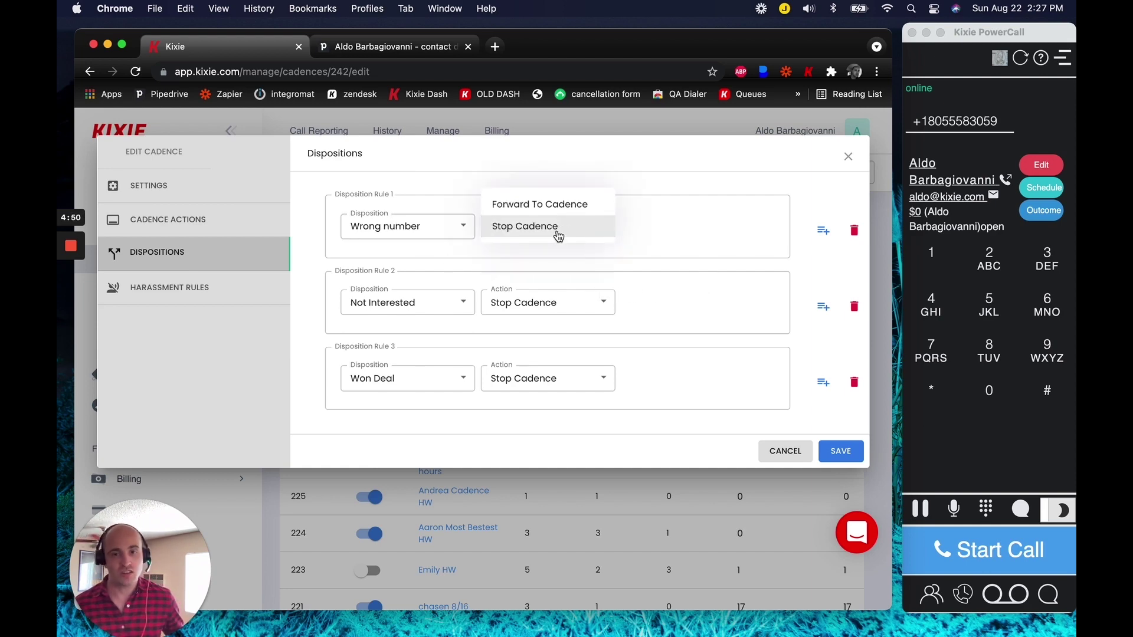
left_click(555, 207)
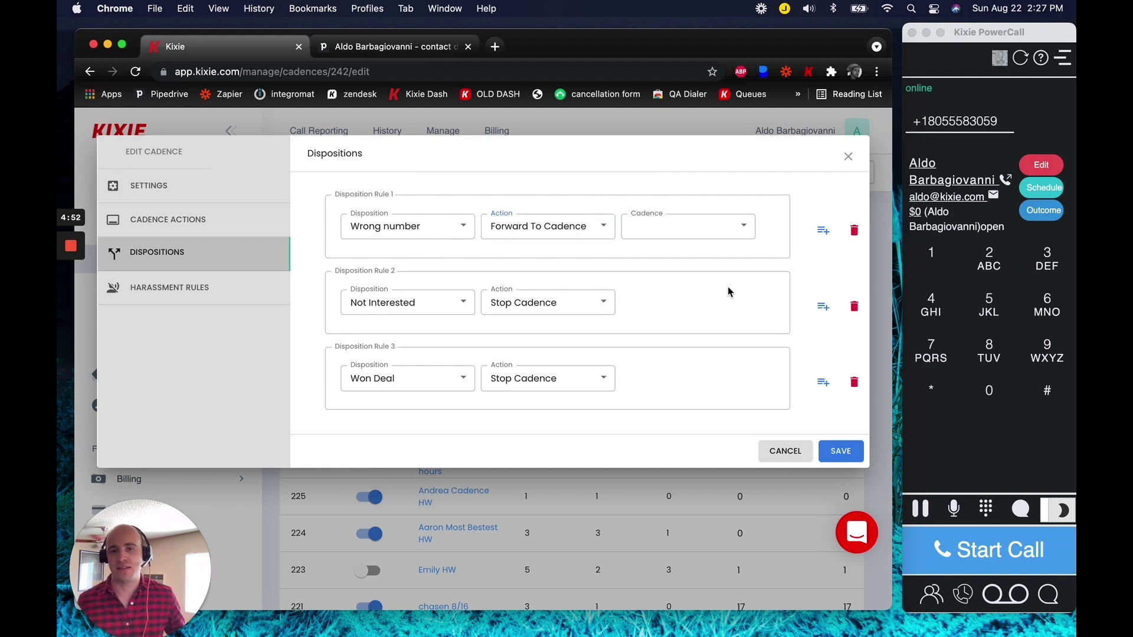
left_click(722, 231)
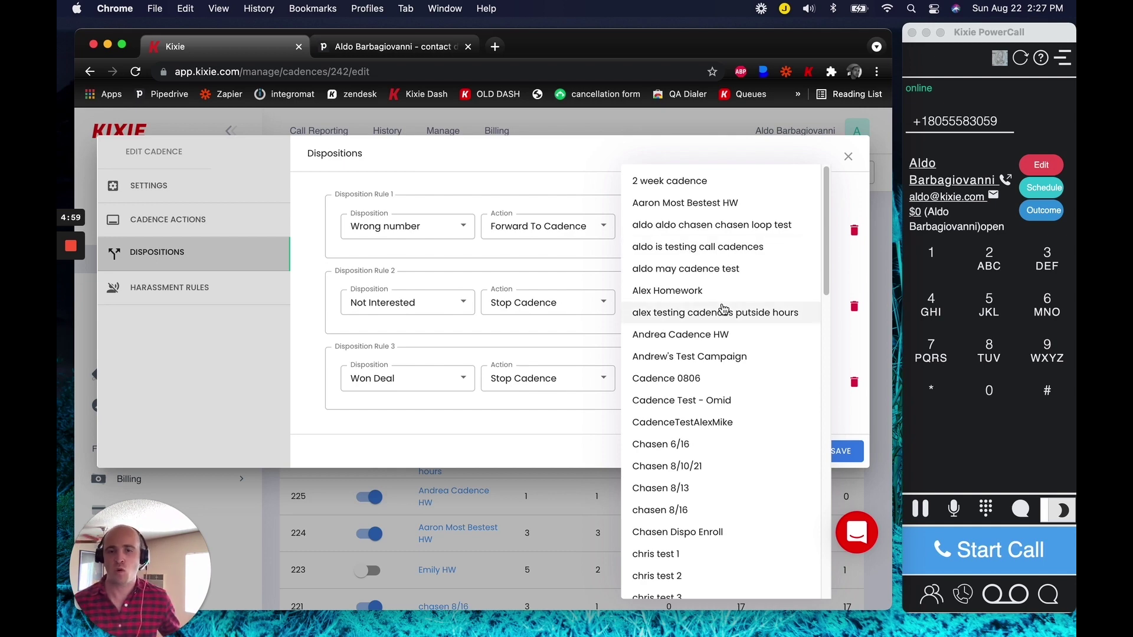
left_click(720, 336)
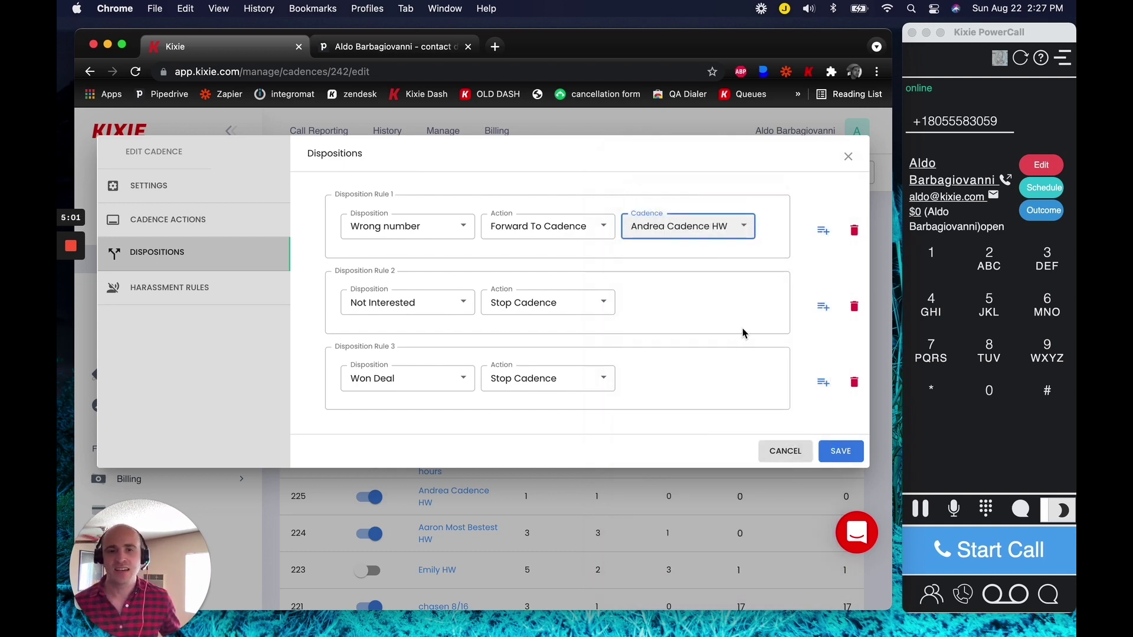
left_click(719, 292)
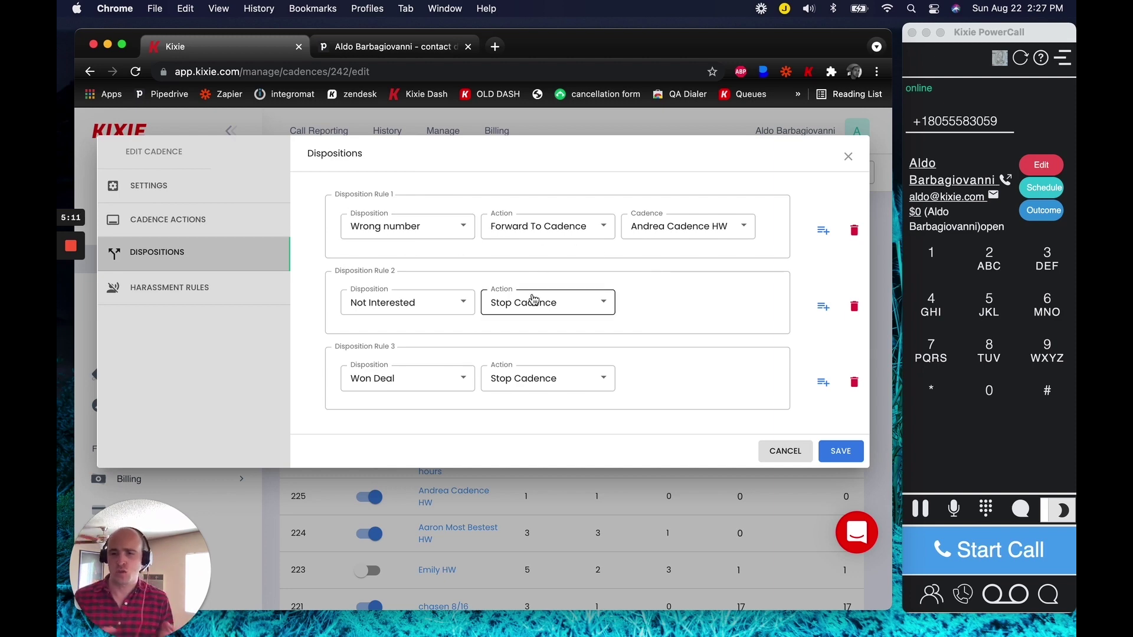
Confirm harassment limits of 3 calls and 2 SMS per day, then save the cadence
left_click(200, 302)
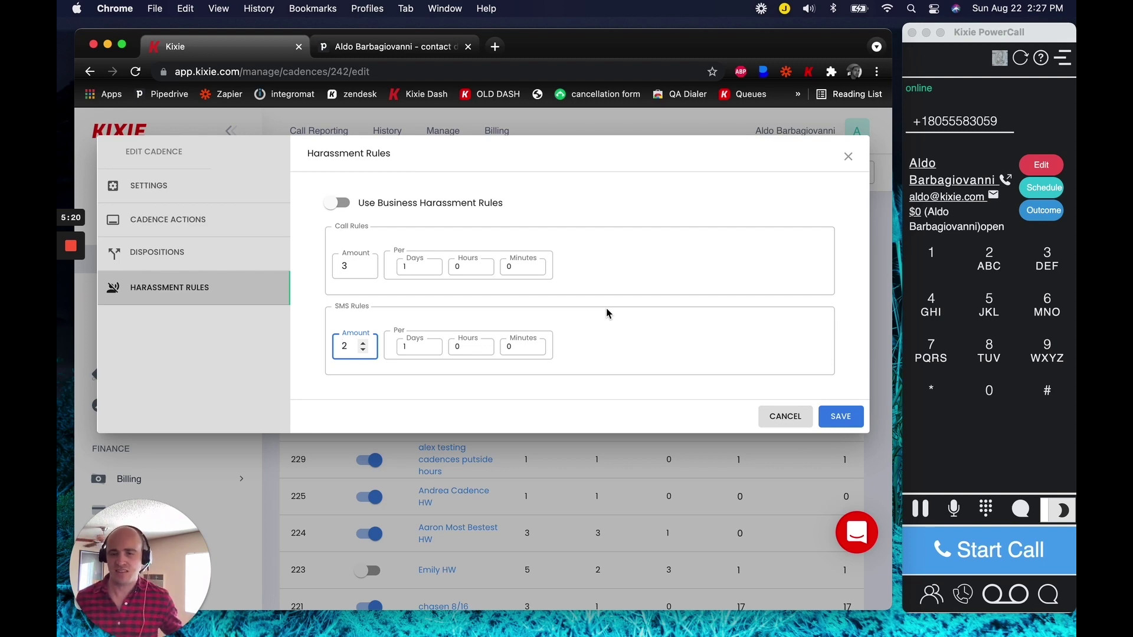
left_click(395, 350)
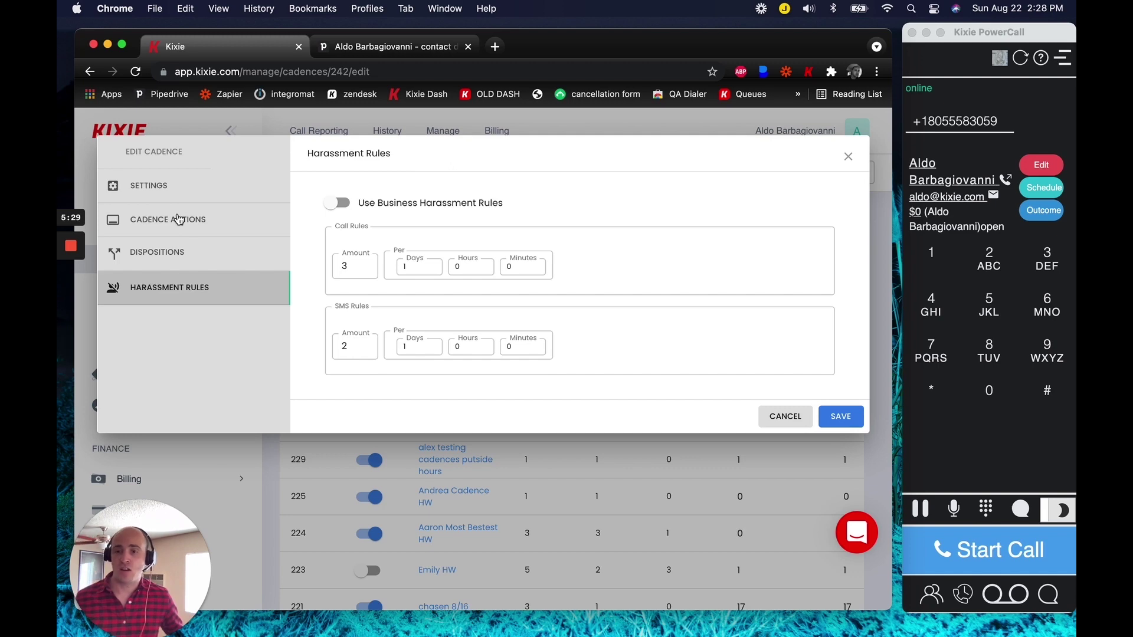
left_click(178, 218)
left_click(128, 197)
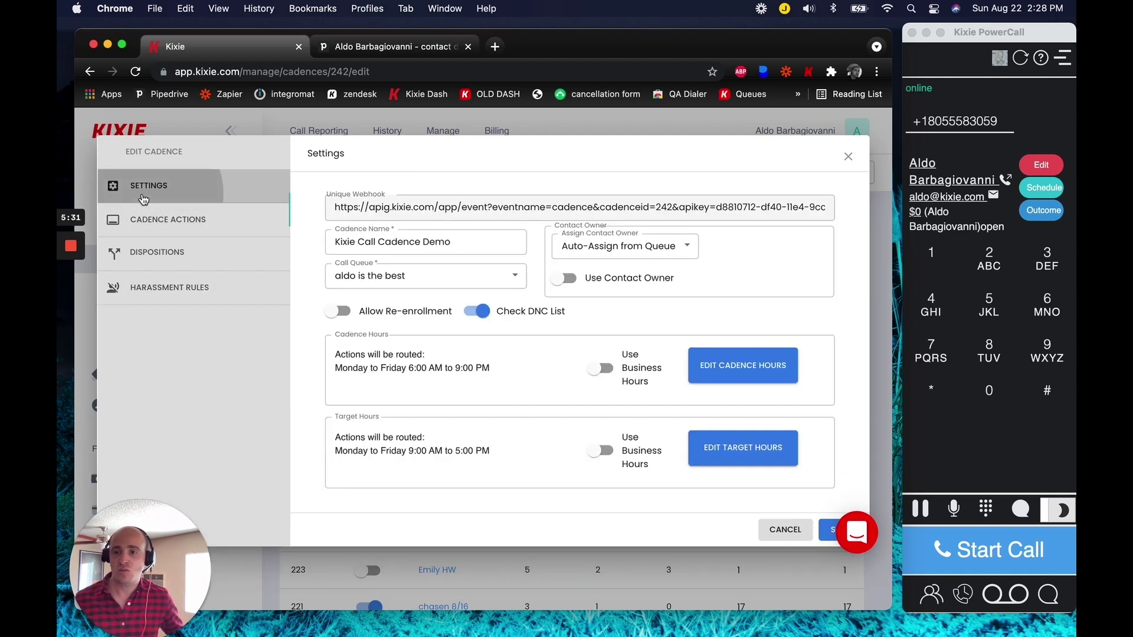
left_click(137, 288)
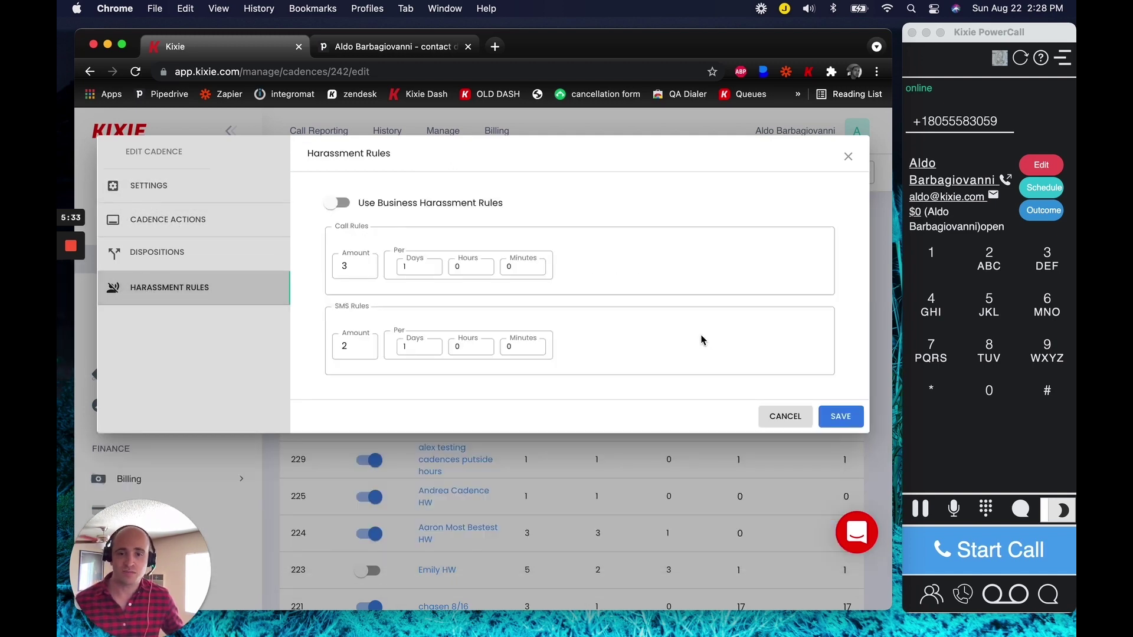
left_click(855, 417)
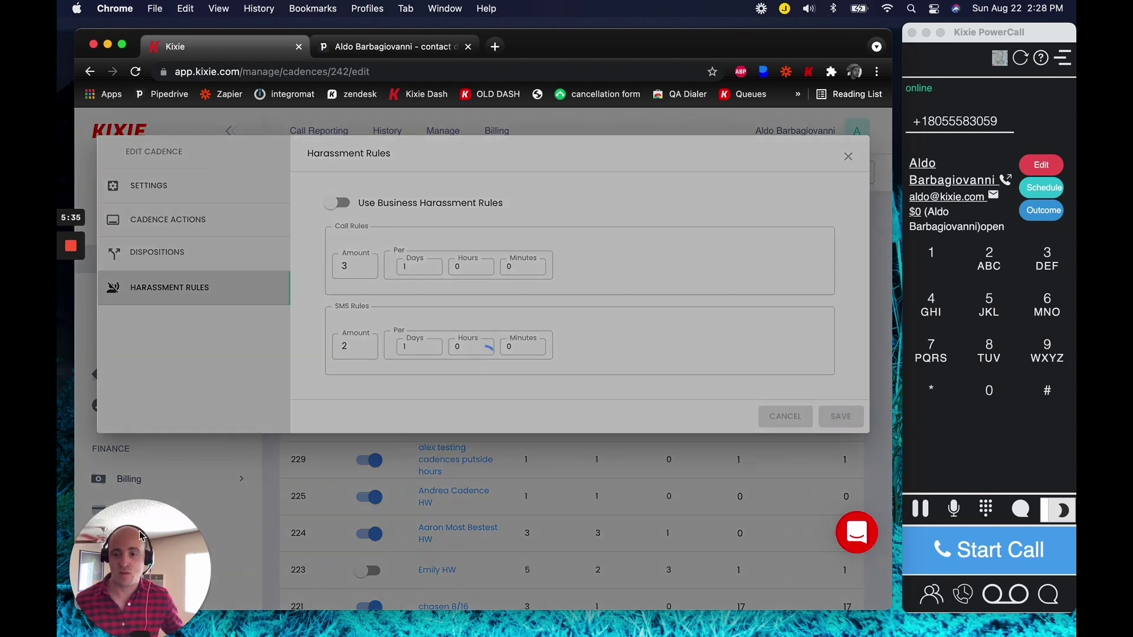